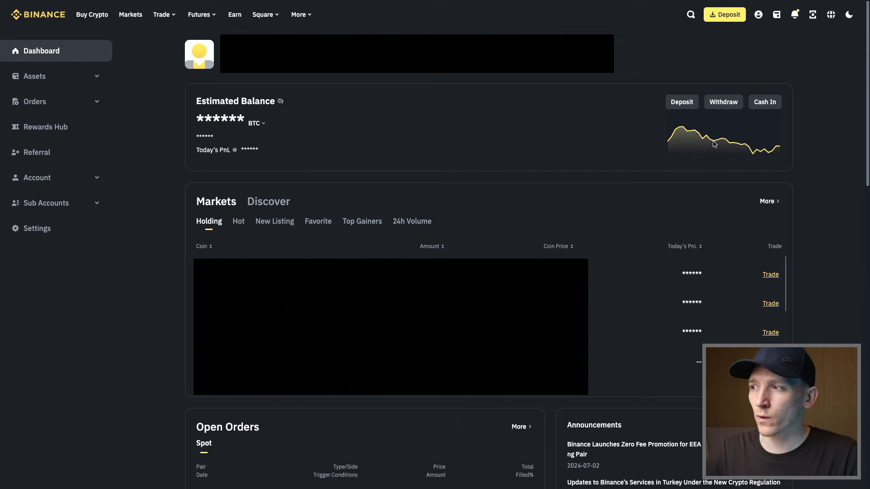
Step: Open Binance's USDT crypto withdrawal, then switch to Bybit's Funding Account and focus the coin search
{"action": "left_click", "coordinate": [726, 104]}
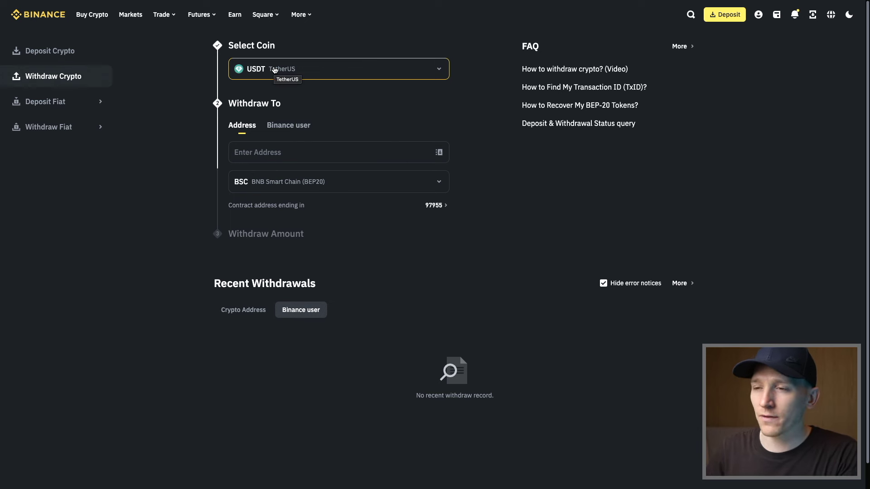
{"action": "key", "text": "ctrl+Tab"}
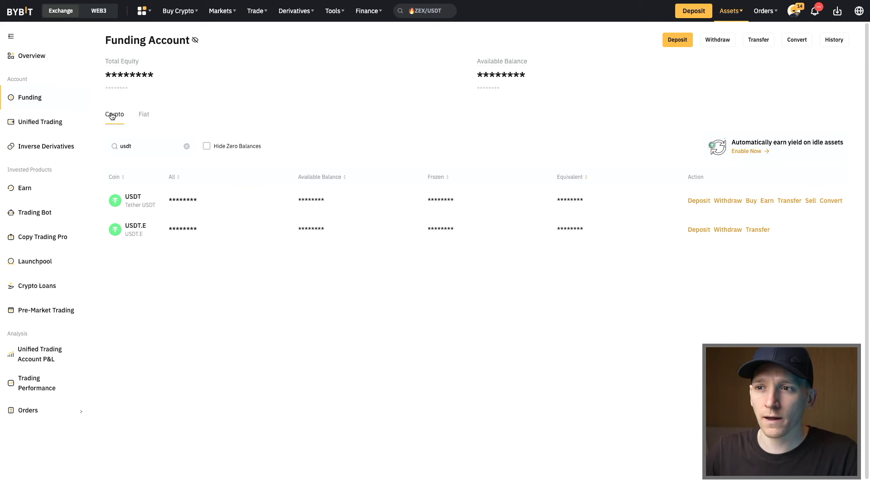
{"action": "left_click", "coordinate": [127, 147]}
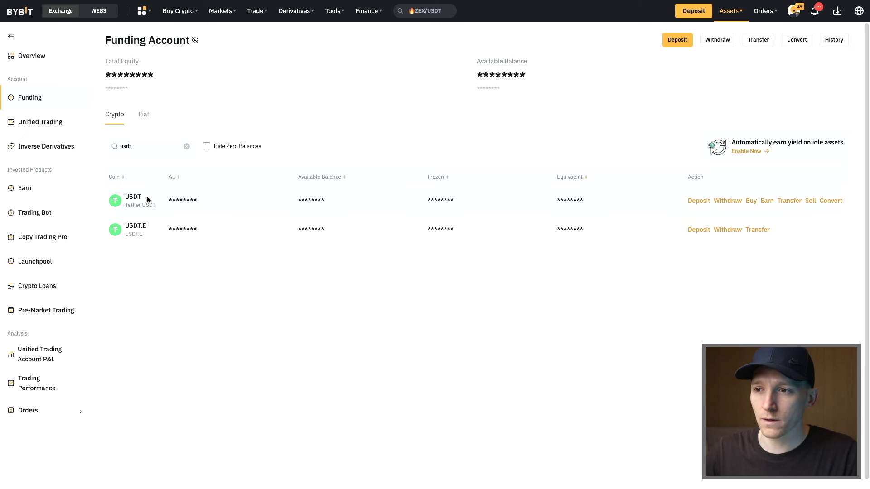
Step: Start a USDT deposit from Bybit's Funding Account and bring up its chain type choices
{"action": "left_click", "coordinate": [699, 204]}
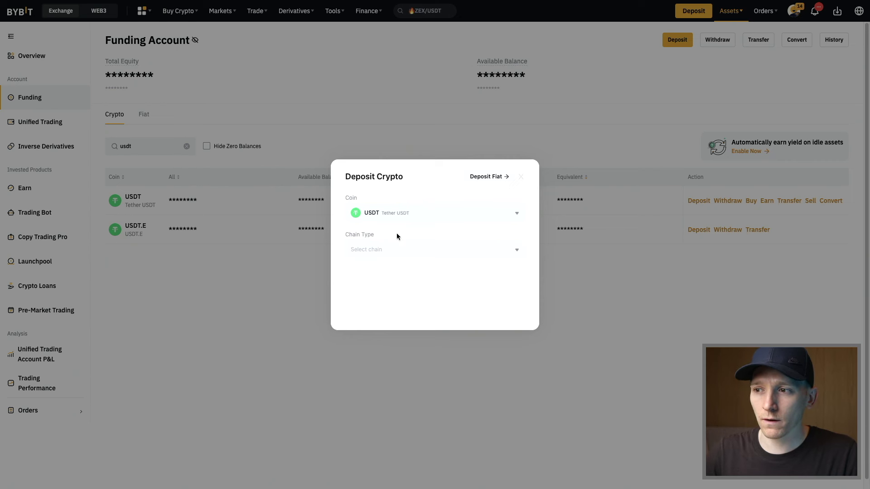
{"action": "left_click", "coordinate": [403, 250]}
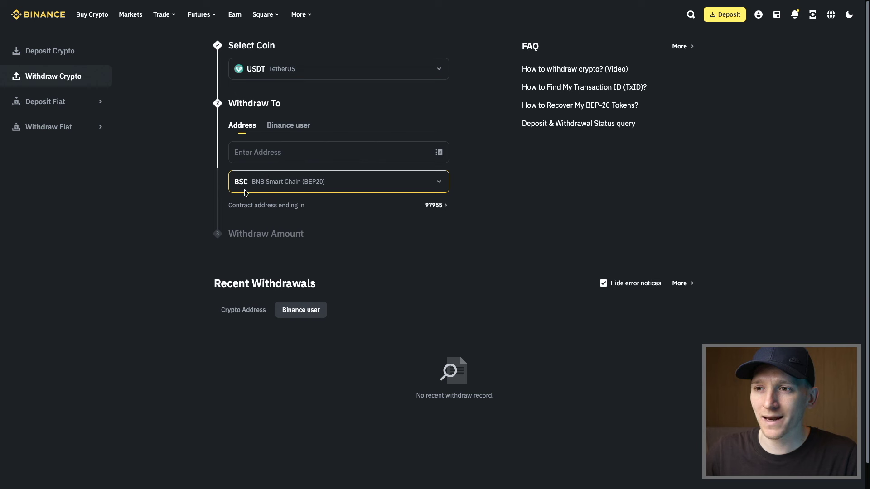
Step: Set the Binance USDT withdrawal network to OPTIMISM, then bring up Bybit's deposit chain list
{"action": "left_click", "coordinate": [295, 183]}
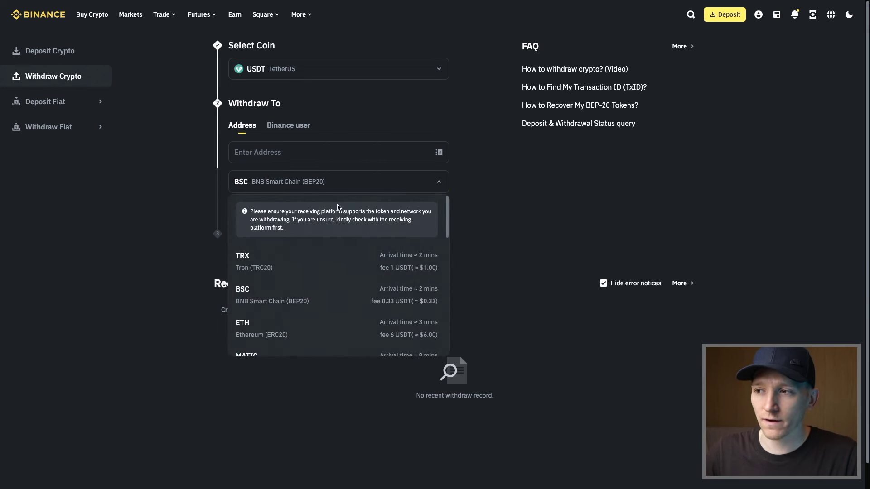
{"action": "left_click_drag", "start_coordinate": [447, 212], "coordinate": [448, 238]}
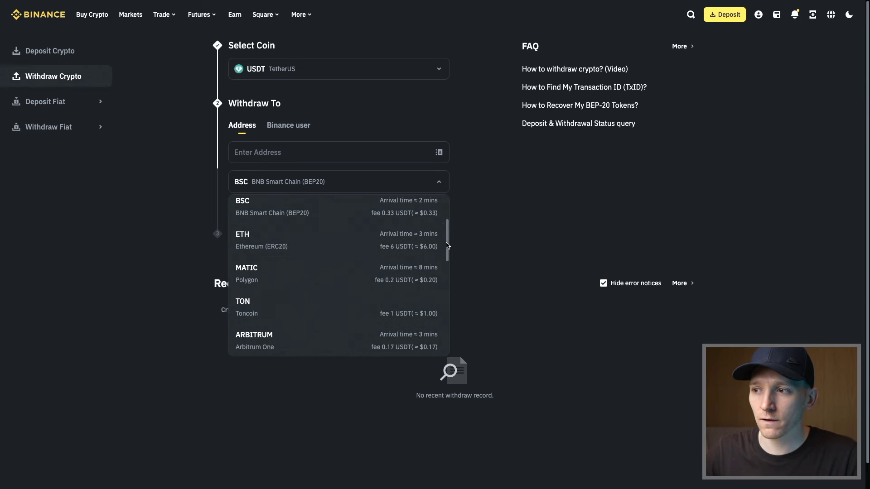
{"action": "left_click_drag", "start_coordinate": [449, 247], "coordinate": [448, 307]}
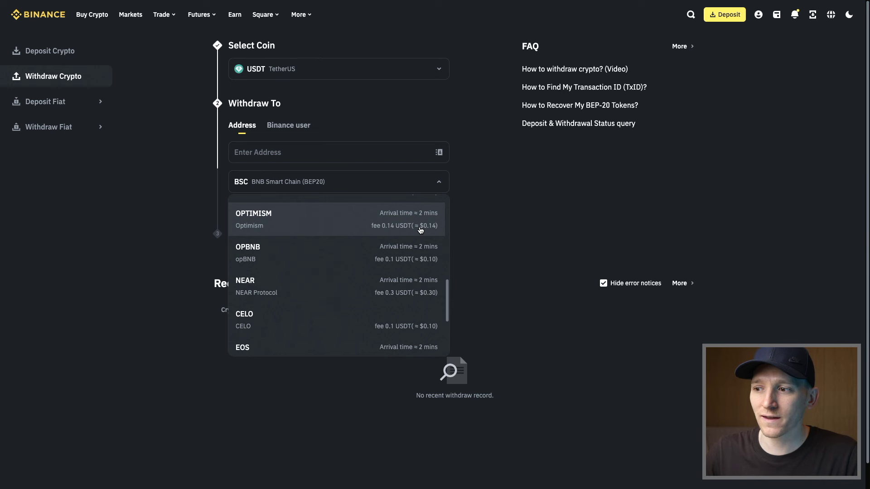
{"action": "scroll", "coordinate": [419, 231], "scroll_direction": "up", "scroll_amount": 1}
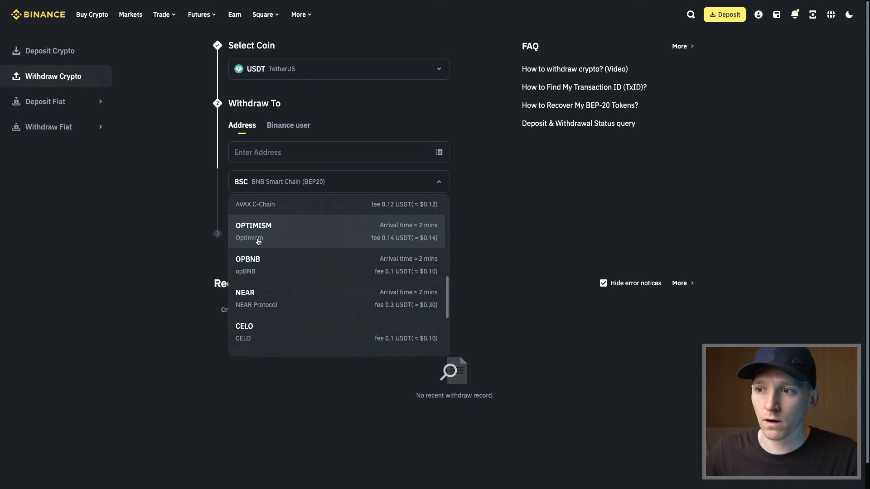
{"action": "left_click", "coordinate": [254, 235]}
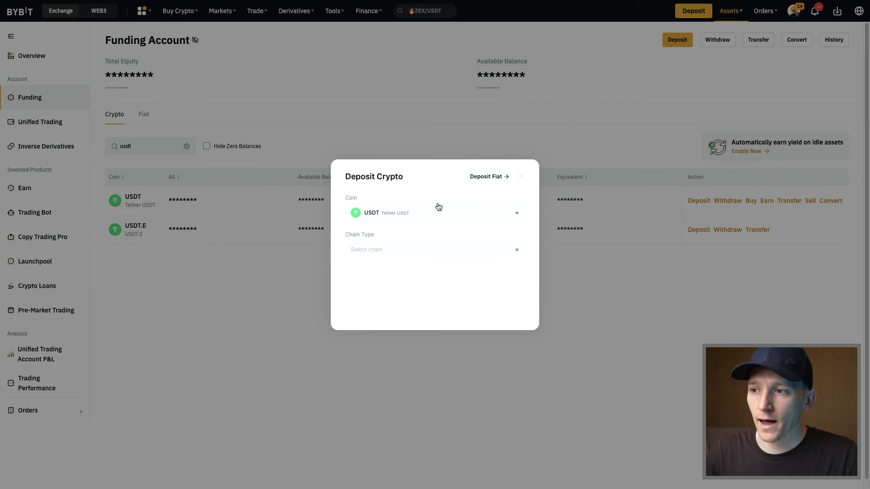
{"action": "left_click", "coordinate": [434, 245]}
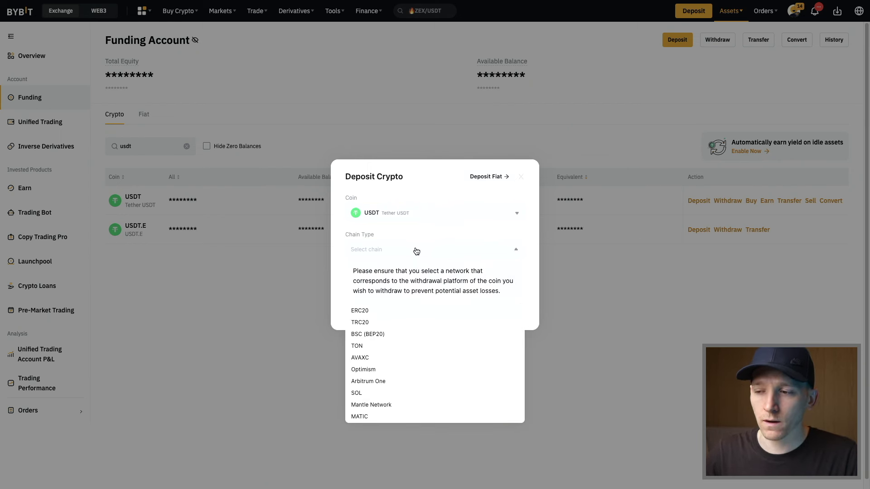
Step: Set Bybit's USDT deposit chain to Optimism, acknowledge the notice, and copy the deposit address
{"action": "left_click", "coordinate": [378, 370]}
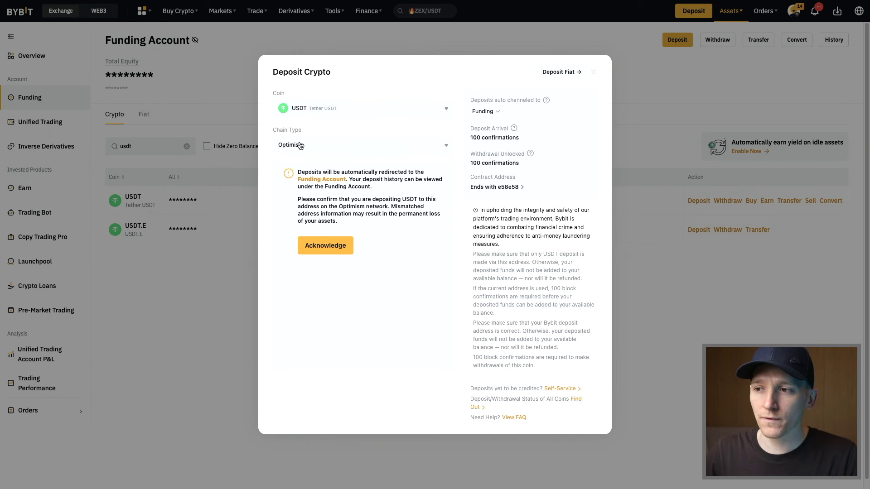
{"action": "left_click", "coordinate": [343, 248]}
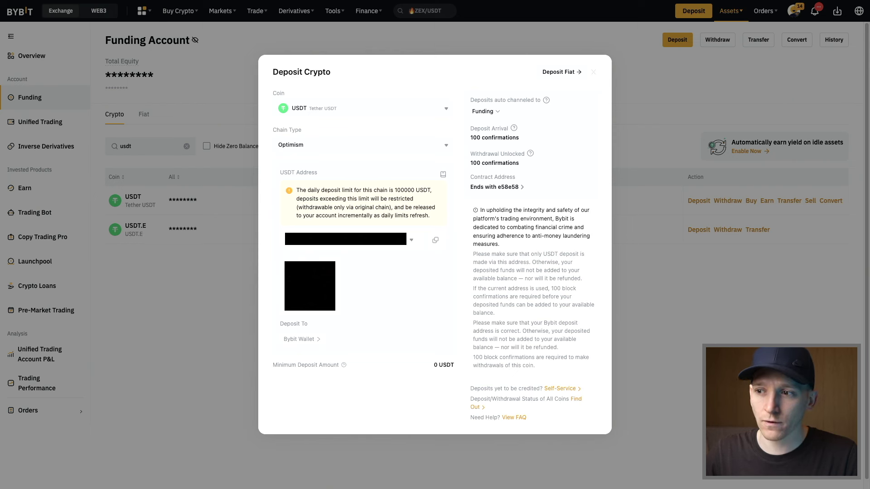
{"action": "left_click", "coordinate": [435, 241]}
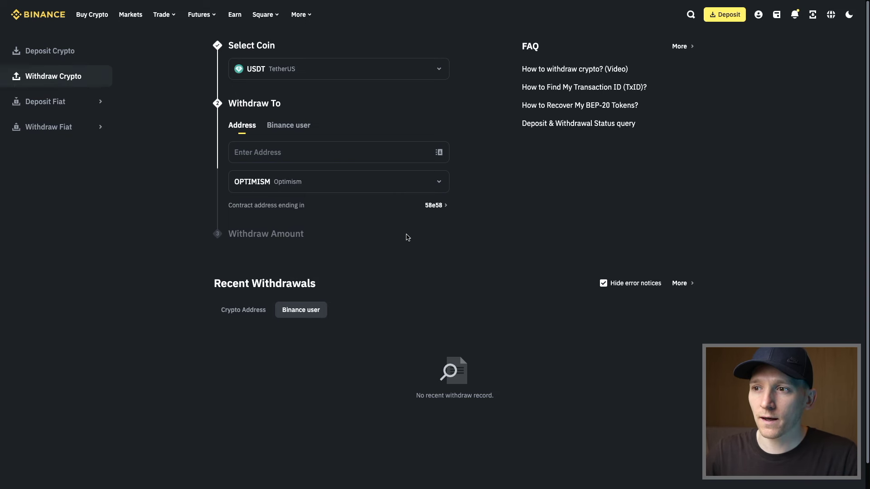
{"action": "left_click", "coordinate": [242, 146]}
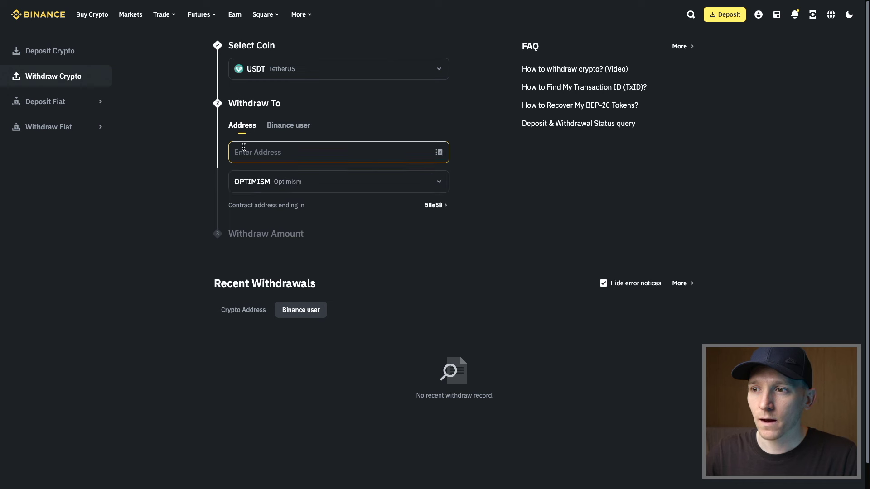
Step: Withdraw the full 51.388500 USDT over OPTIMISM to the pasted Bybit address and confirm the details
{"action": "key", "text": "ctrl+v"}
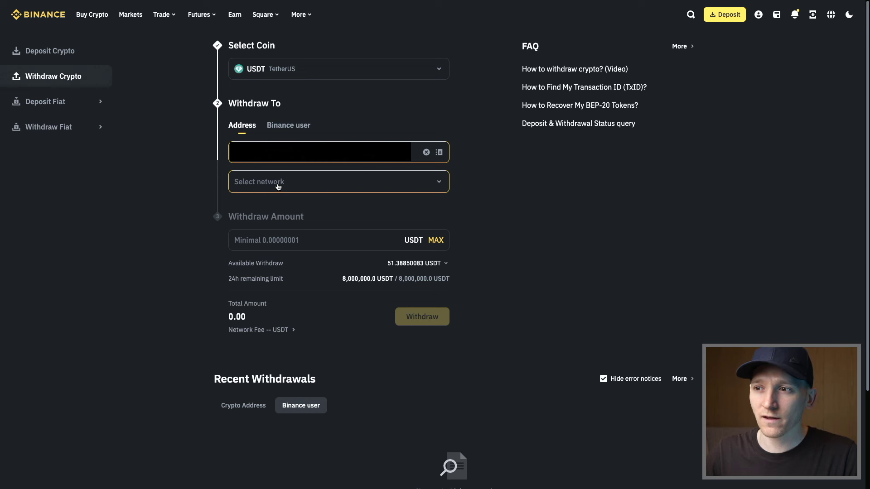
{"action": "left_click", "coordinate": [279, 187]}
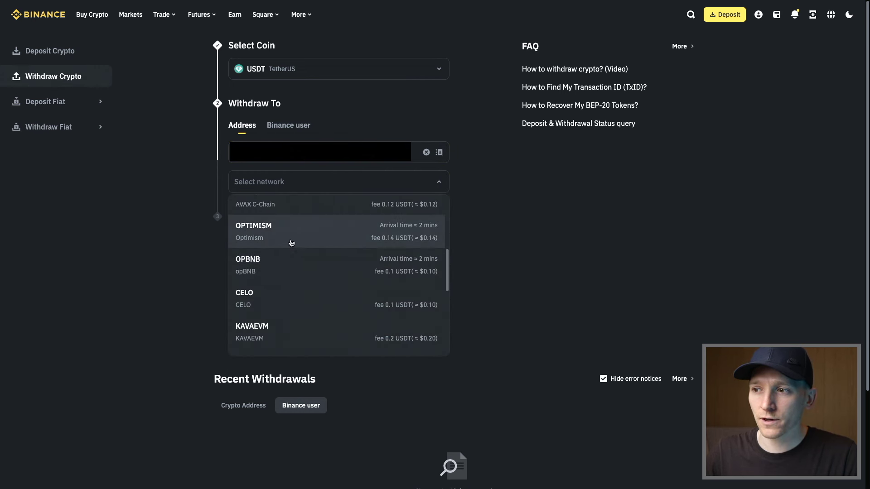
{"action": "left_click", "coordinate": [274, 233]}
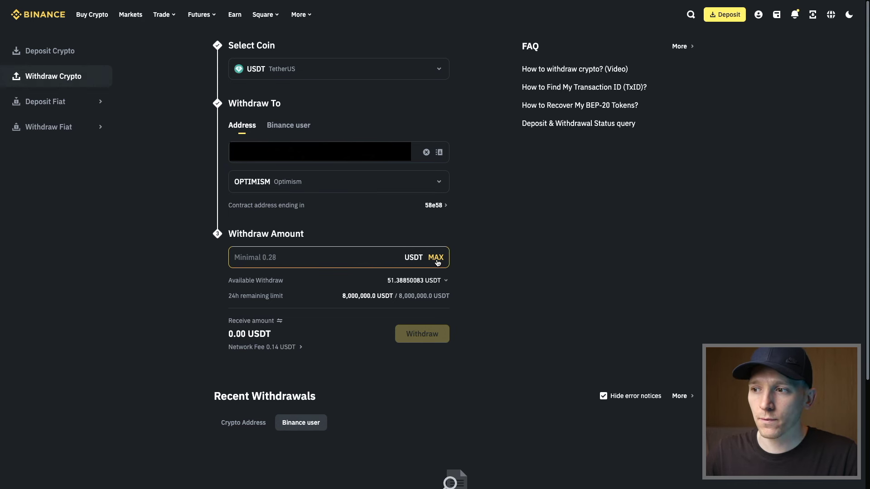
{"action": "left_click", "coordinate": [443, 261]}
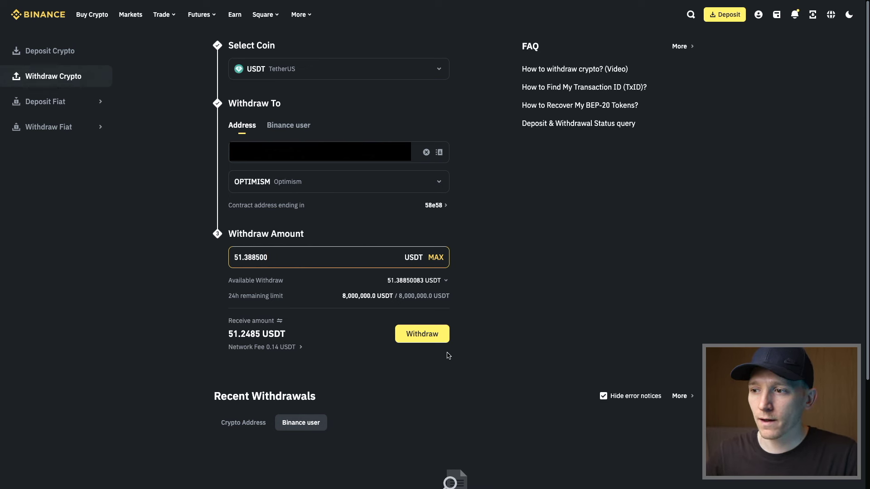
{"action": "left_click", "coordinate": [430, 338]}
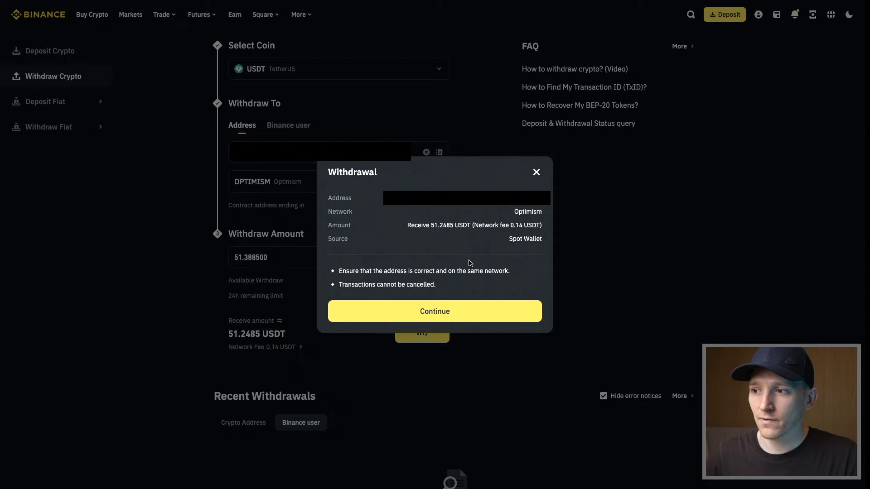
{"action": "left_click", "coordinate": [425, 304]}
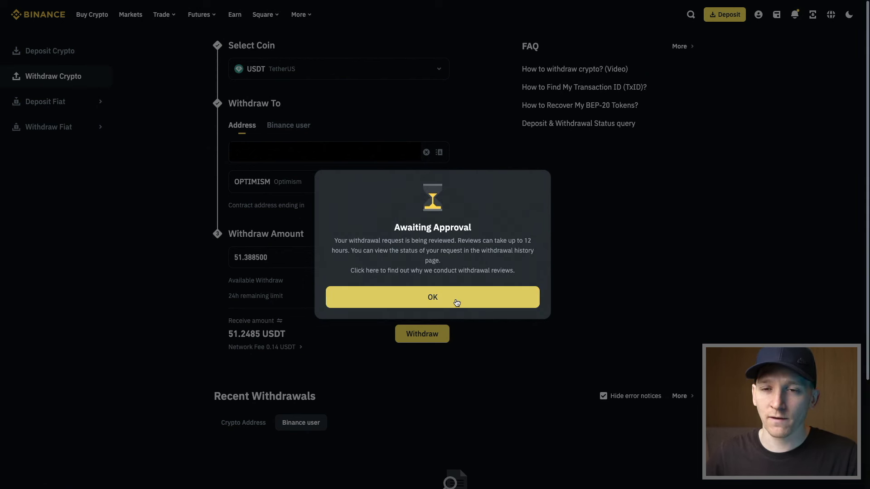
Step: Dismiss the Awaiting Approval notice for the 51.2485 USDT withdrawal
{"action": "left_click", "coordinate": [456, 303]}
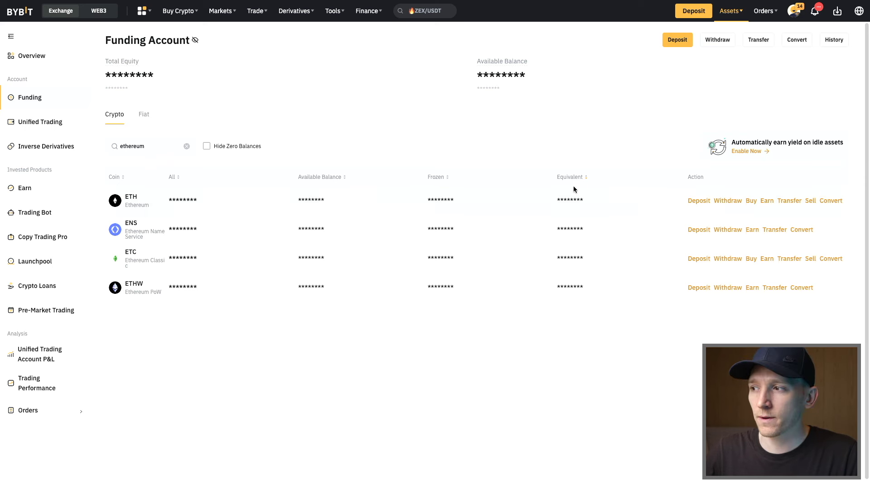
Step: Start an ETH deposit from Bybit's Funding Account and bring up its chain type choices
{"action": "left_click", "coordinate": [697, 200]}
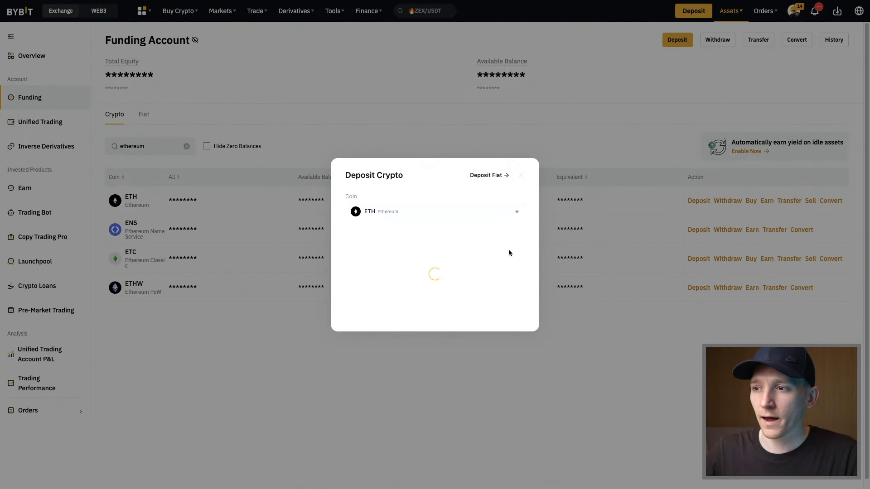
{"action": "left_click", "coordinate": [392, 251]}
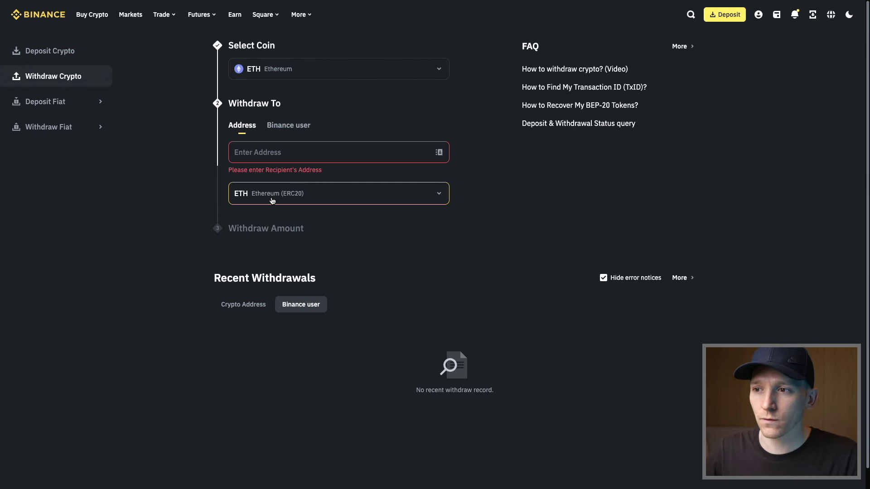
Step: Switch the Binance ETH withdrawal network to BASE, then bring up Bybit's deposit chain list
{"action": "left_click", "coordinate": [273, 201]}
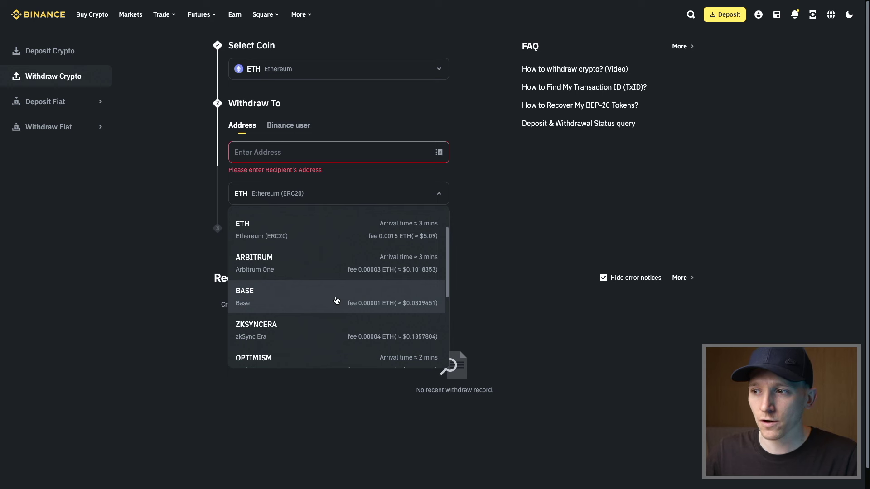
{"action": "left_click", "coordinate": [336, 301]}
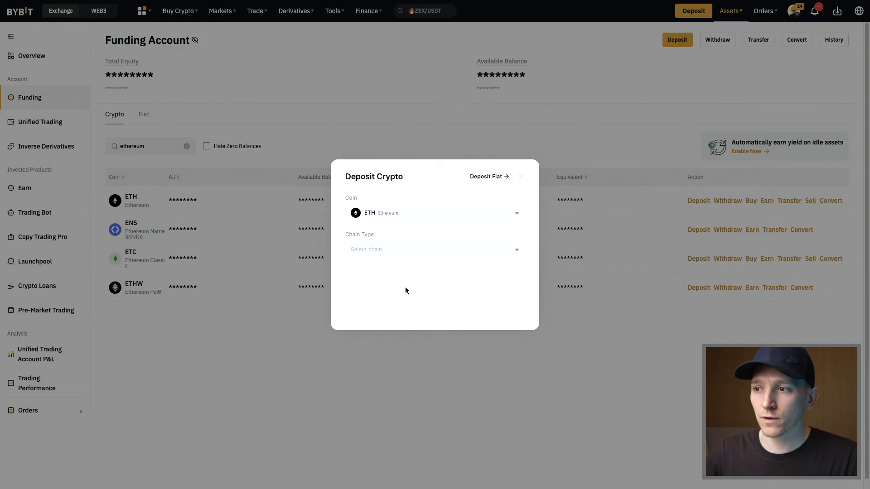
{"action": "left_click", "coordinate": [397, 255]}
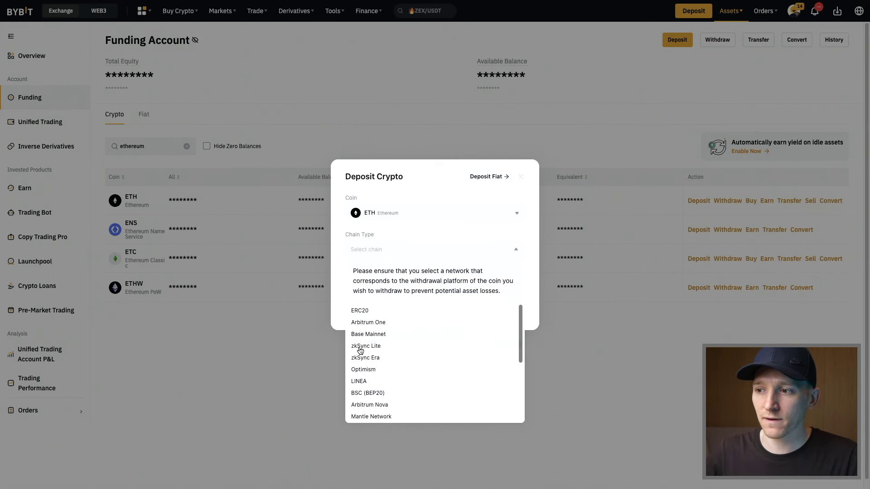
Step: Select Base Mainnet in Bybit, acknowledge the warning, copy the ETH address, and return to Binance
{"action": "left_click", "coordinate": [368, 335]}
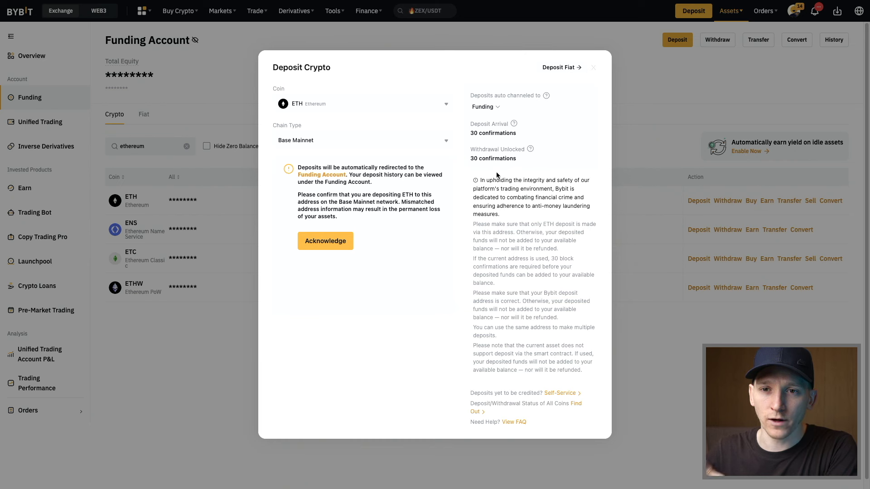
{"action": "left_click", "coordinate": [331, 243]}
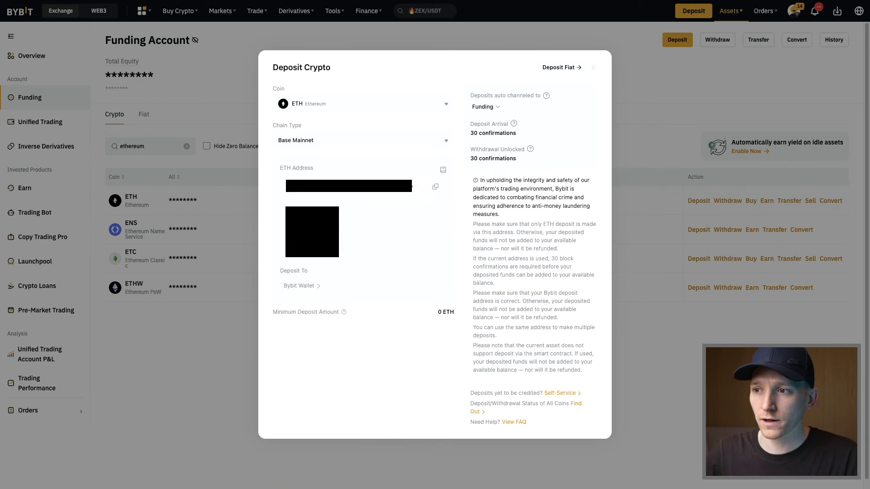
{"action": "left_click", "coordinate": [436, 188]}
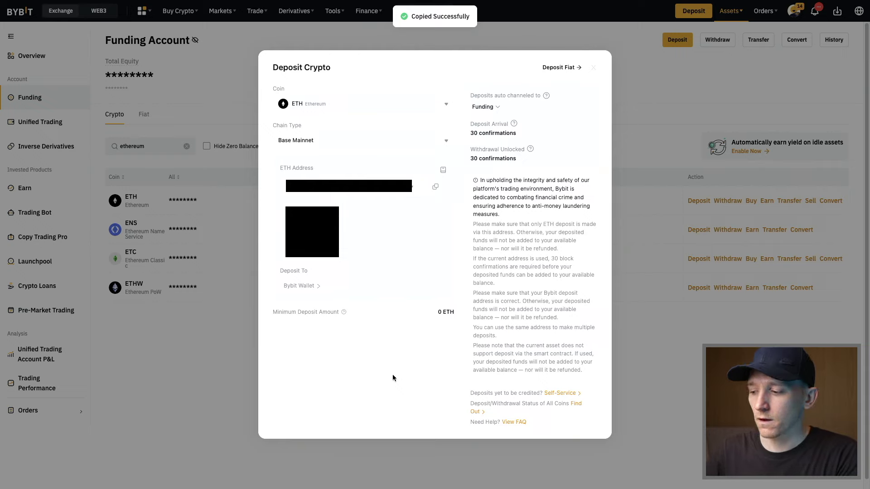
{"action": "key", "text": "ctrl+Tab"}
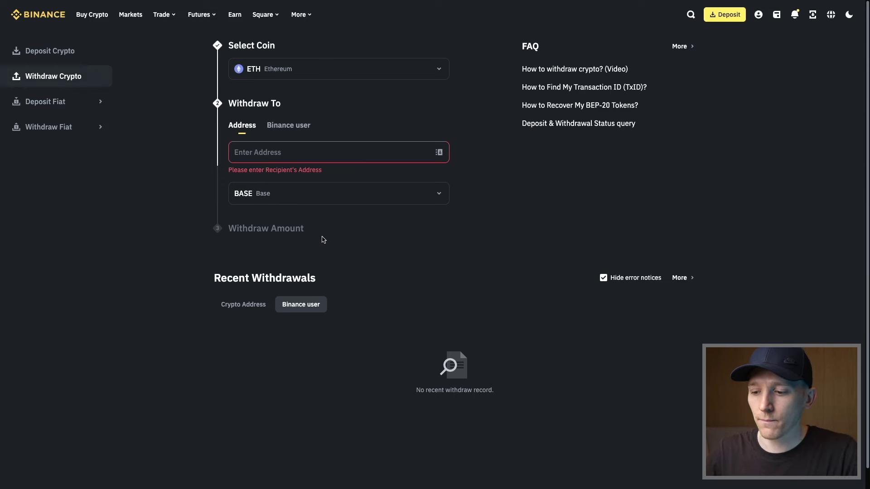
{"action": "left_click", "coordinate": [274, 153]}
Step: Paste the Bybit ETH address into the Binance withdrawal and reselect the BASE network
{"action": "key", "text": "ctrl+v"}
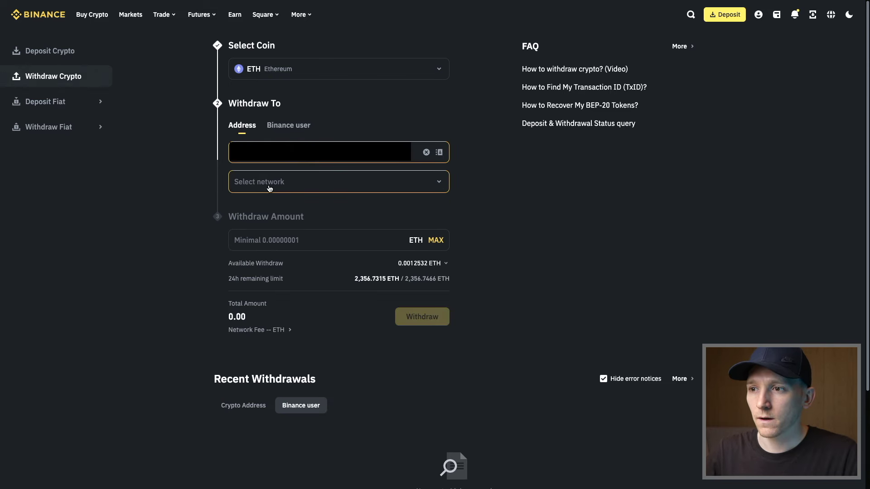
{"action": "left_click", "coordinate": [267, 186]}
{"action": "left_click", "coordinate": [257, 284]}
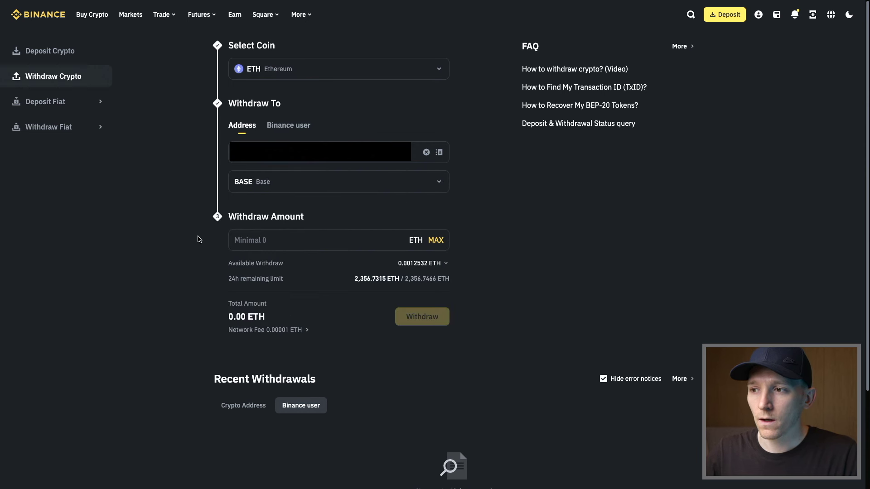